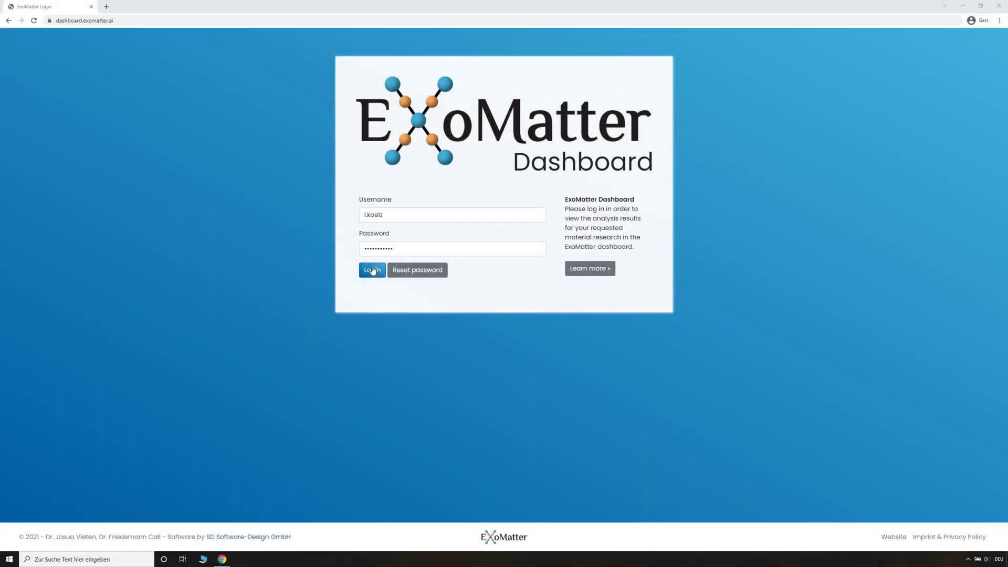
Step: Log in with the prefilled credentials to reach the Exomatter Demo project list
click(372, 270)
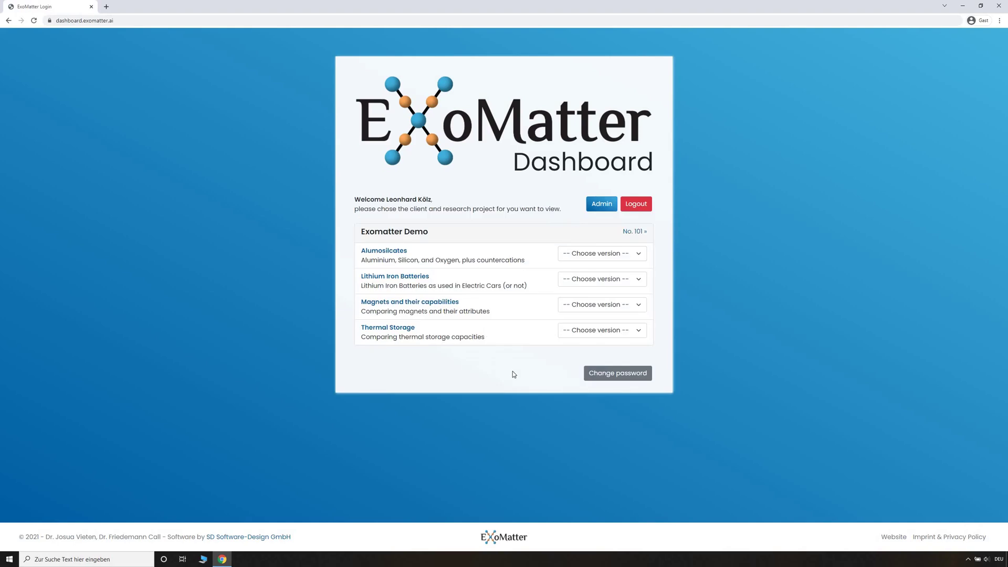
Step: Open the latest Alumosilcates version and add a Cost (USD/kg) Less Than 5 filter
click(638, 253)
click(610, 276)
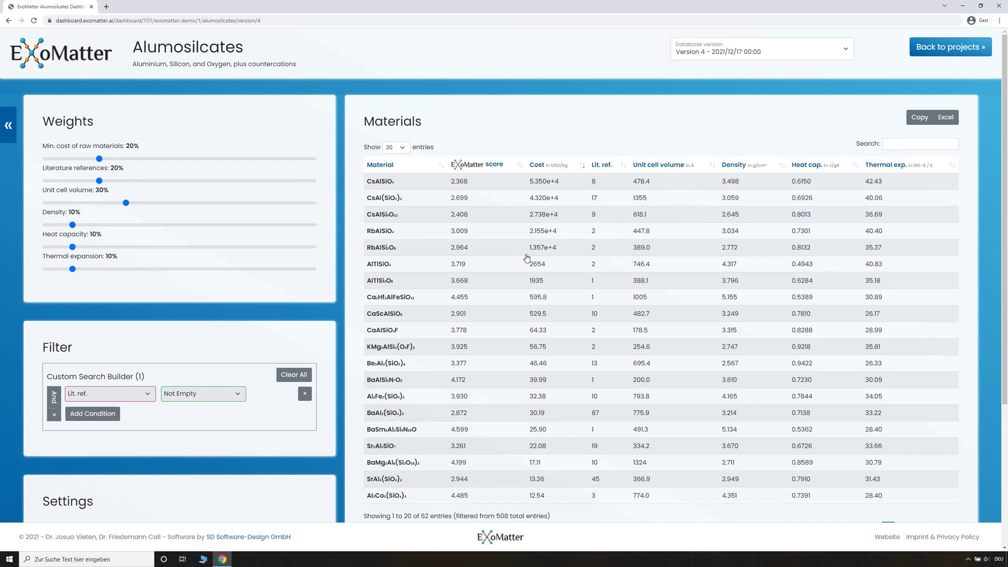
click(95, 414)
click(102, 443)
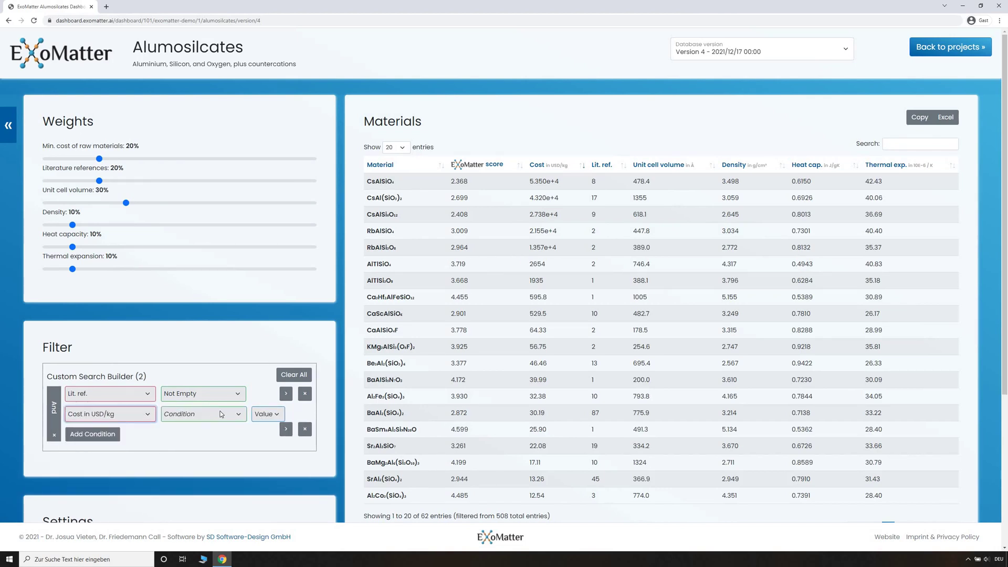
click(183, 414)
click(187, 448)
click(126, 429)
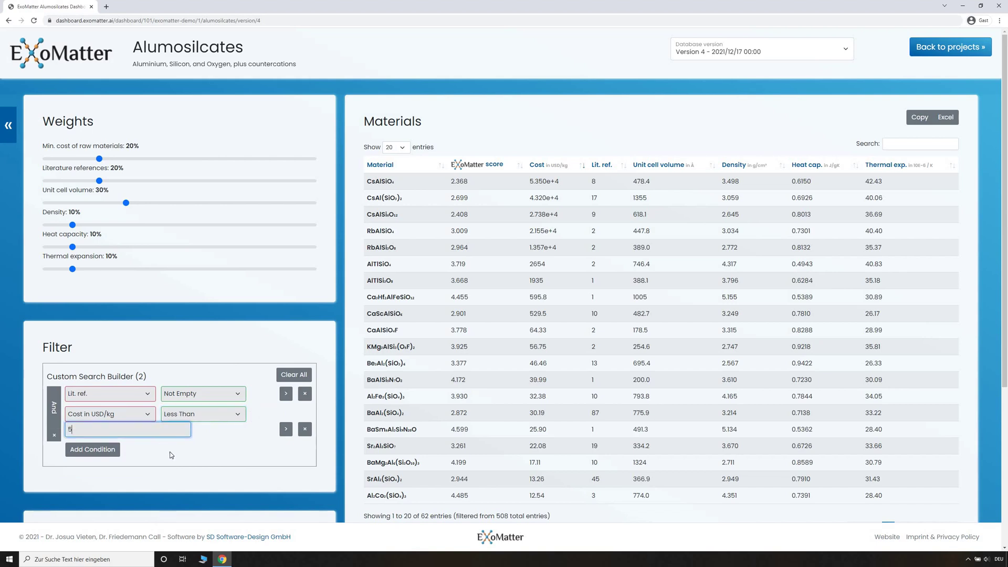
text(5)
scroll(175, 459, down, 1)
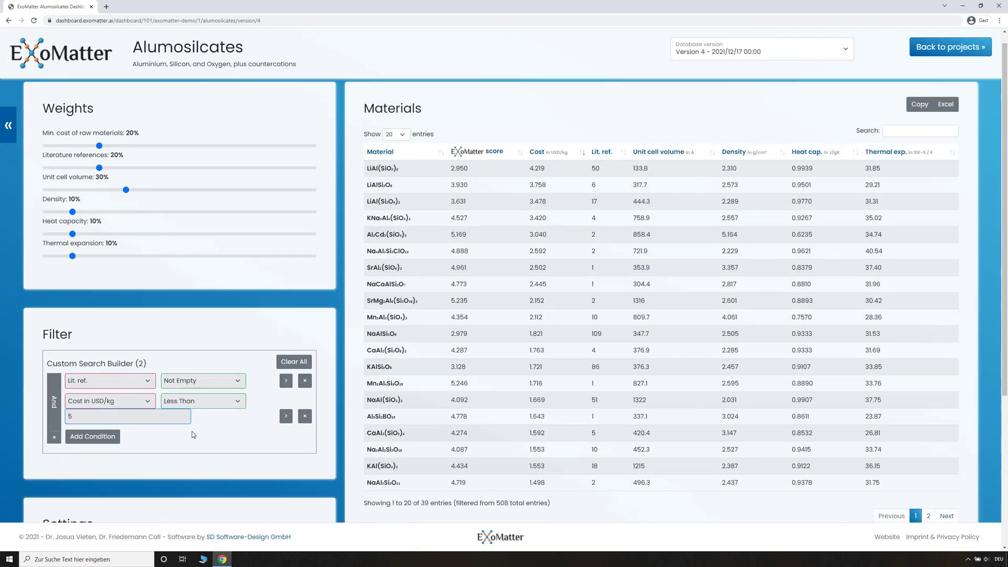
scroll(190, 433, down, 2)
scroll(203, 401, down, 1)
Step: Display ExoMatter scores in the table, sort by cost, then sort descending by ExoMatter score
click(229, 375)
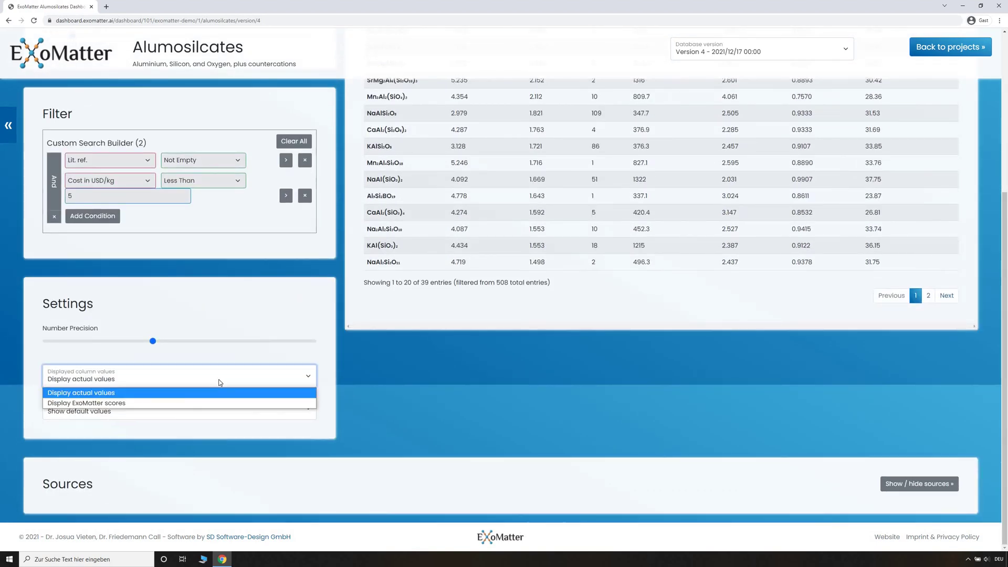
click(187, 390)
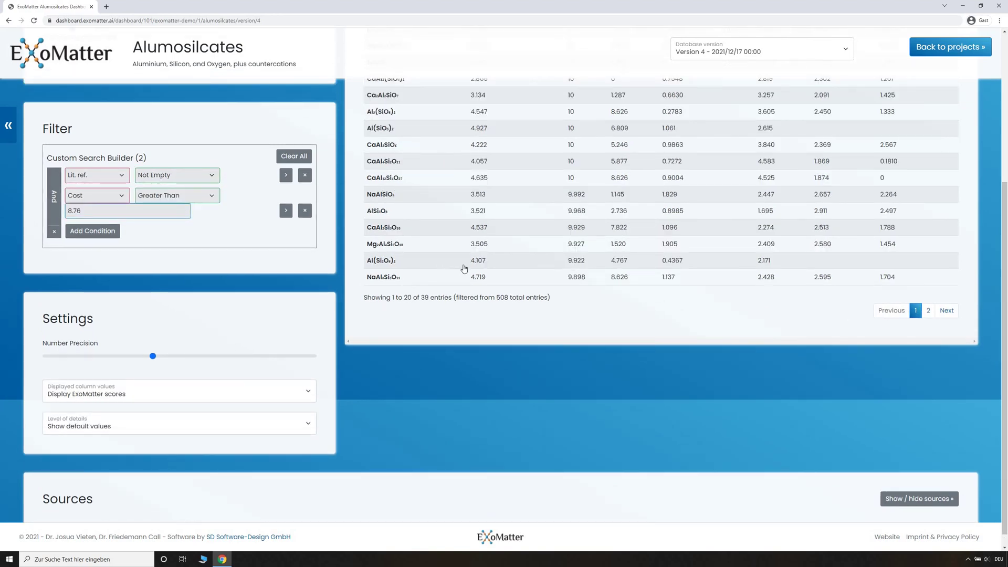
scroll(443, 269, up, 3)
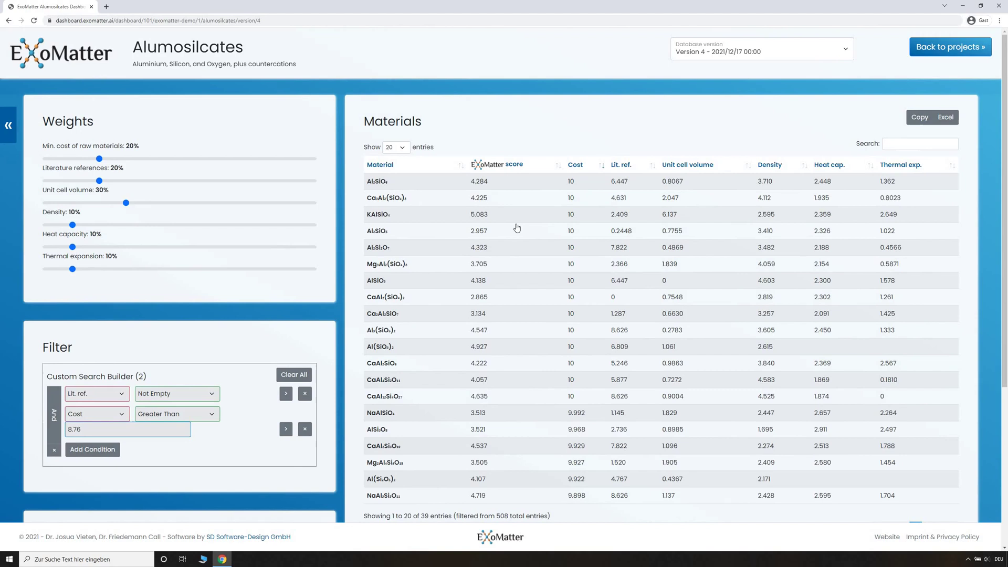
click(587, 168)
click(587, 167)
click(510, 168)
click(509, 168)
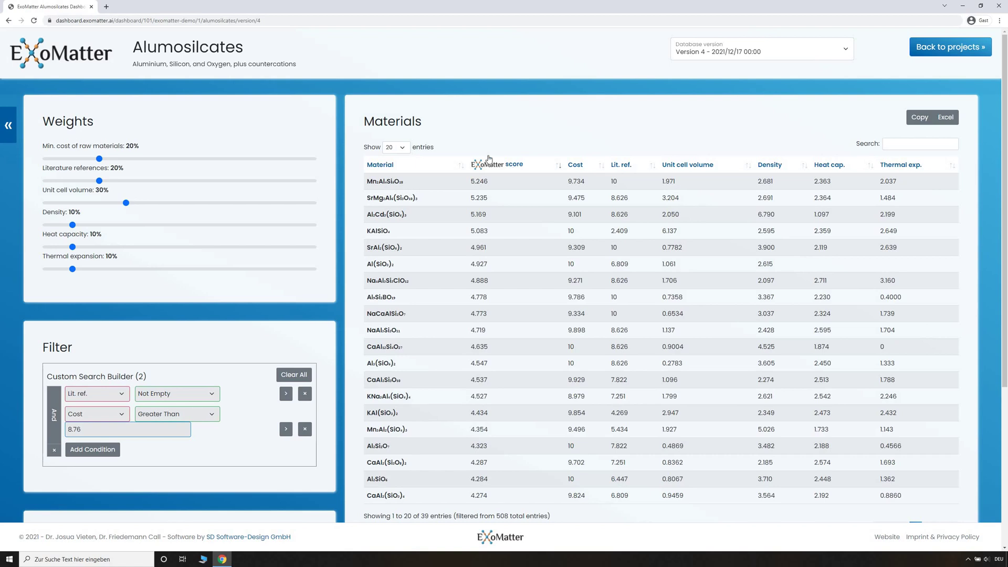
Step: Set Min. cost weight to 40% and Literature references to 0%, then expand Al2SiO5's details
drag(100, 159, 165, 160)
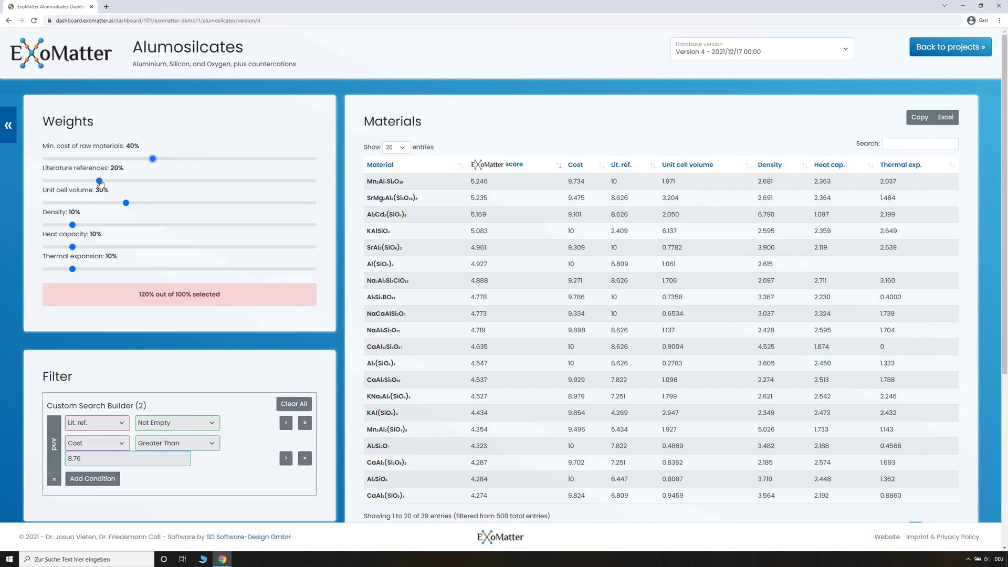
drag(99, 180, 48, 181)
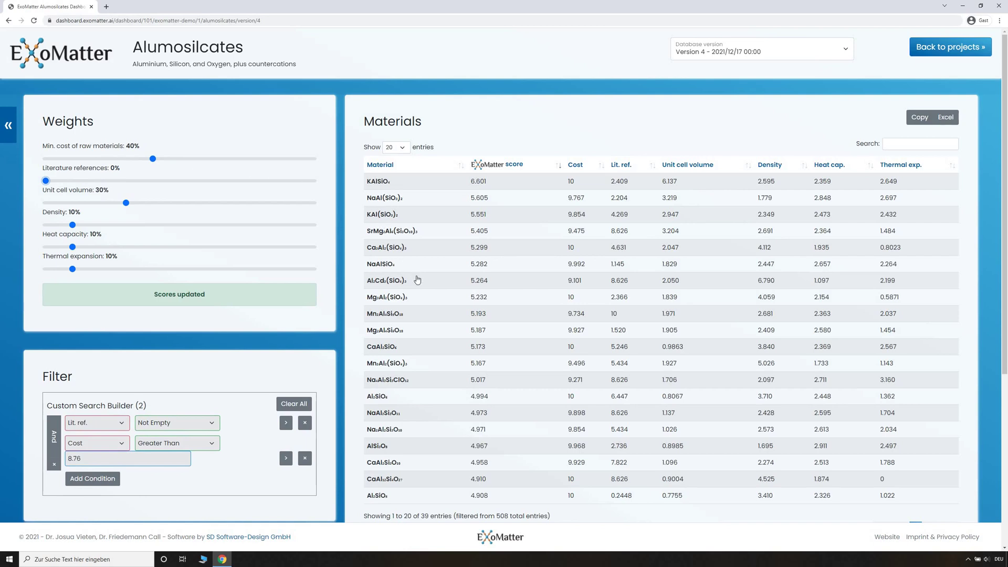
scroll(424, 287, down, 1)
scroll(424, 287, down, 2)
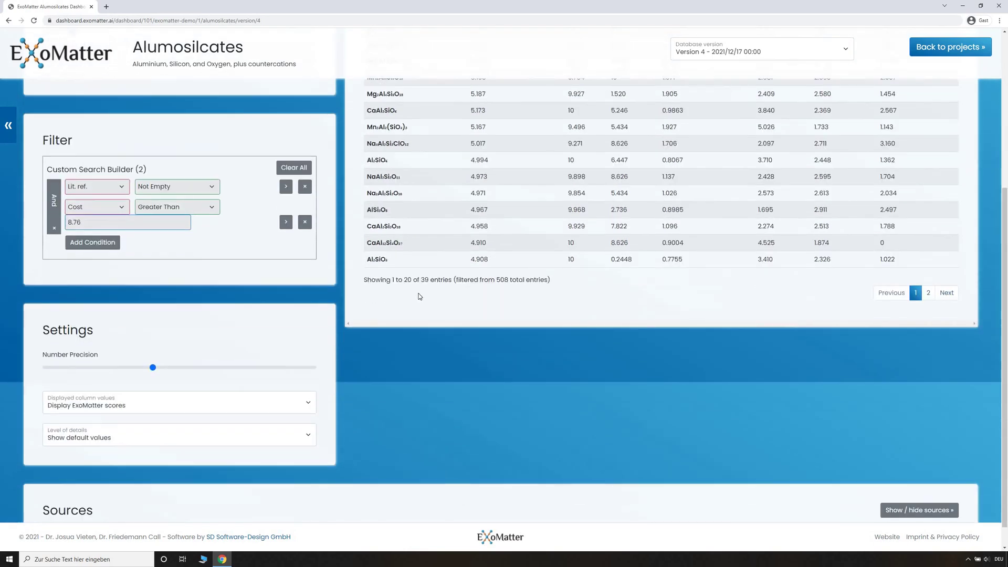
click(384, 266)
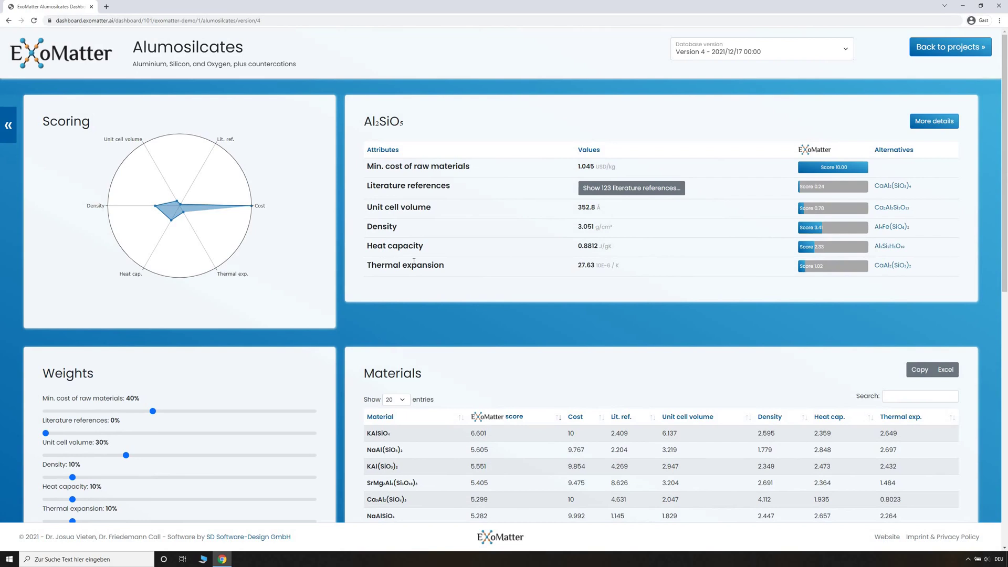
click(918, 123)
Step: Show Al2SiO5's 123 references, opening the andalusite melt-inclusion article and a plastering compound patent
click(631, 294)
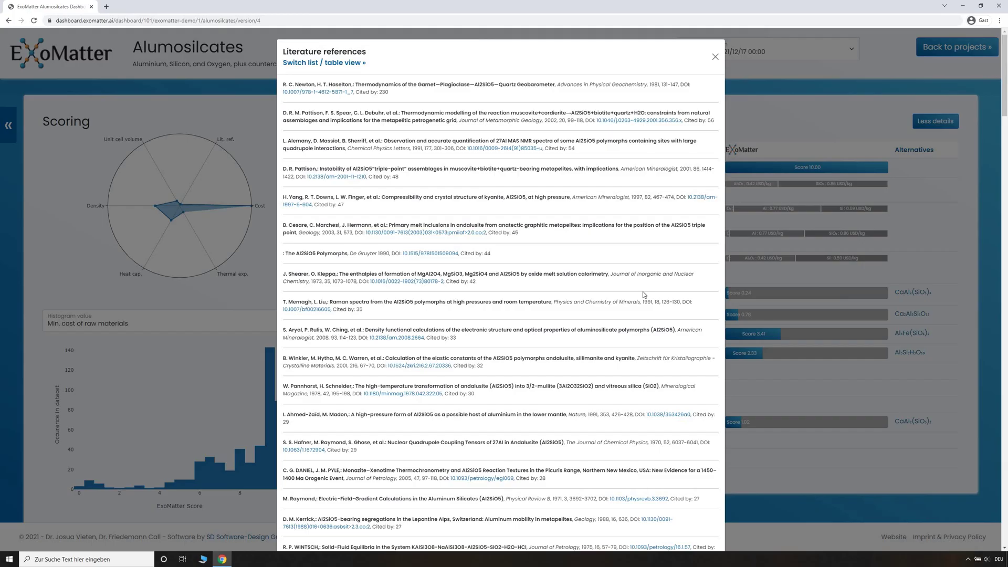
click(460, 233)
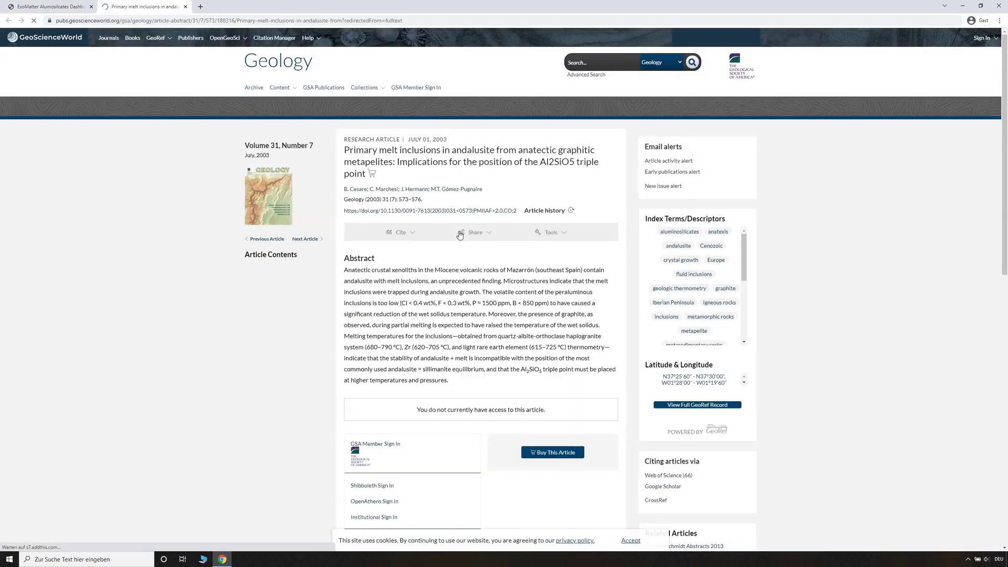
click(55, 6)
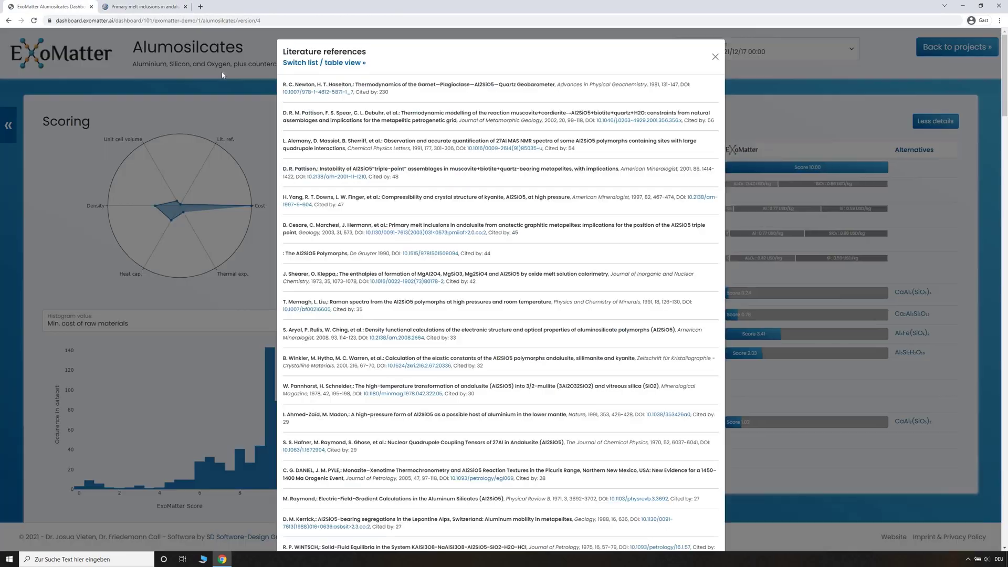
scroll(483, 259, down, 5)
scroll(482, 259, down, 5)
scroll(483, 259, down, 5)
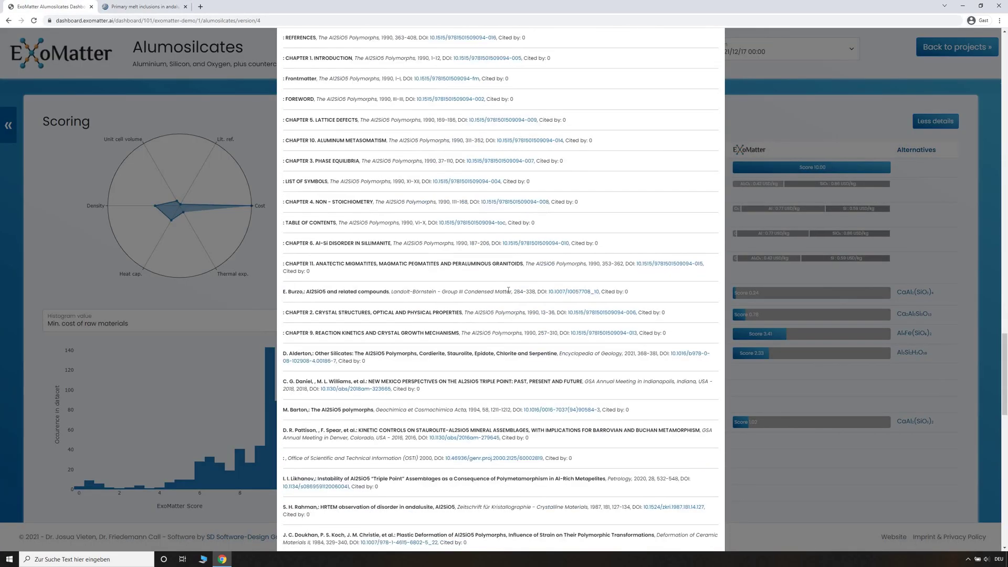
scroll(508, 291, down, 5)
click(403, 360)
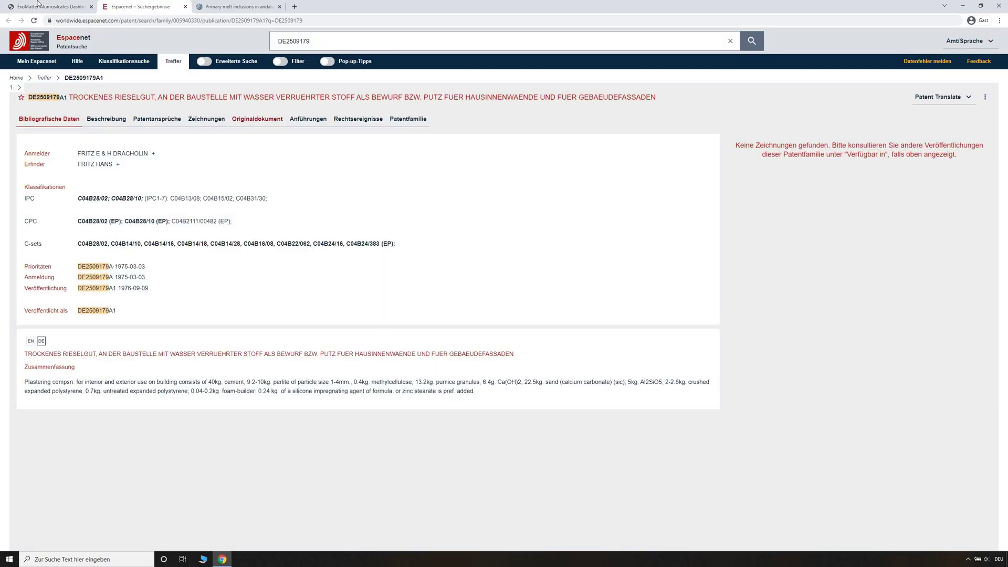
click(43, 7)
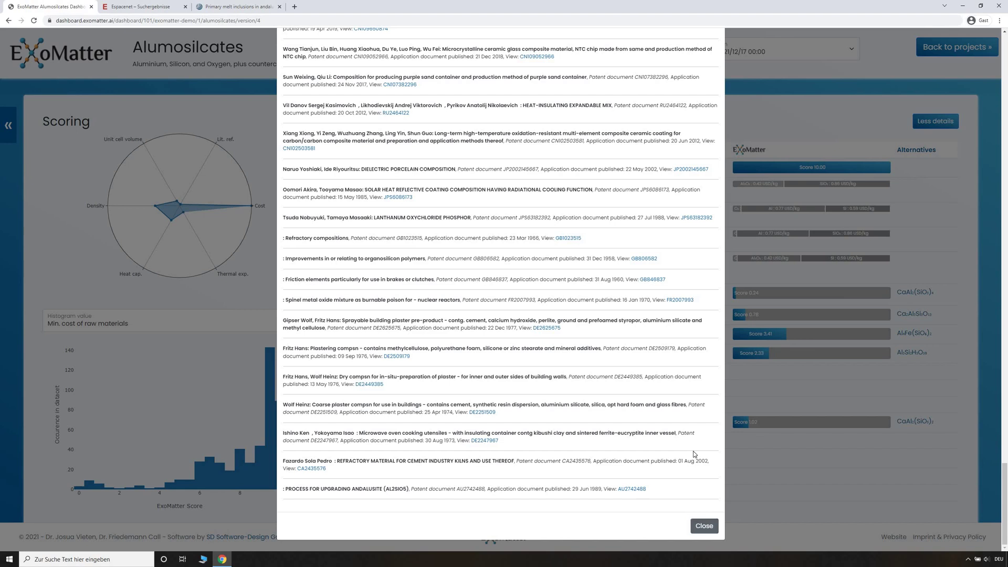
Step: Close the Al2SiO5 references list and show the Histogram value attribute options
click(704, 526)
scroll(579, 249, down, 5)
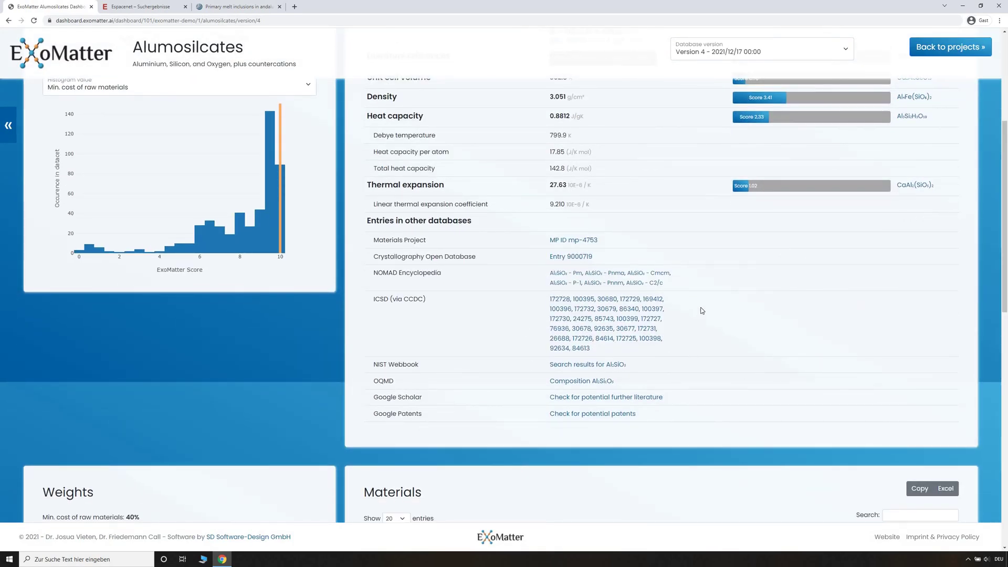
scroll(700, 312, up, 5)
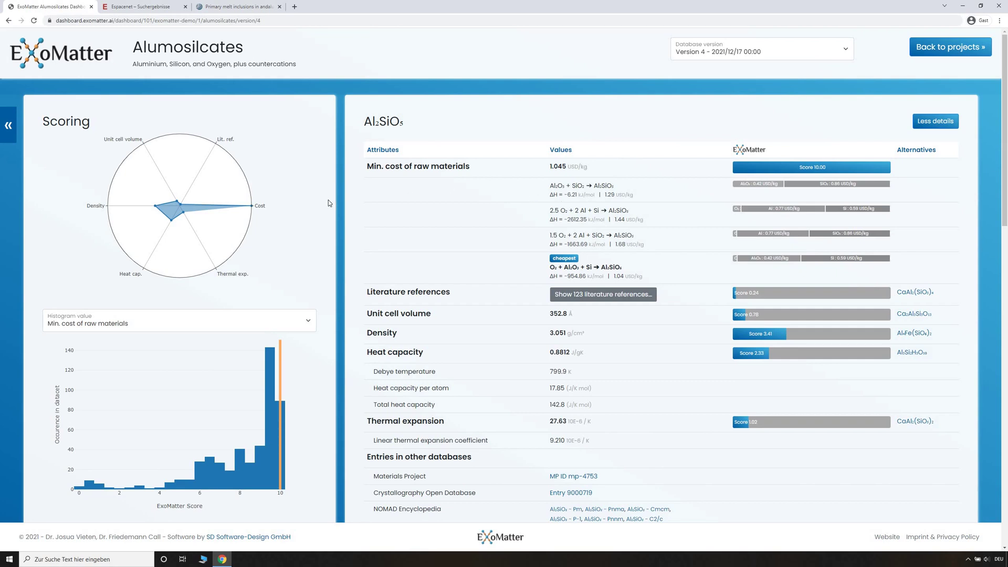
click(308, 321)
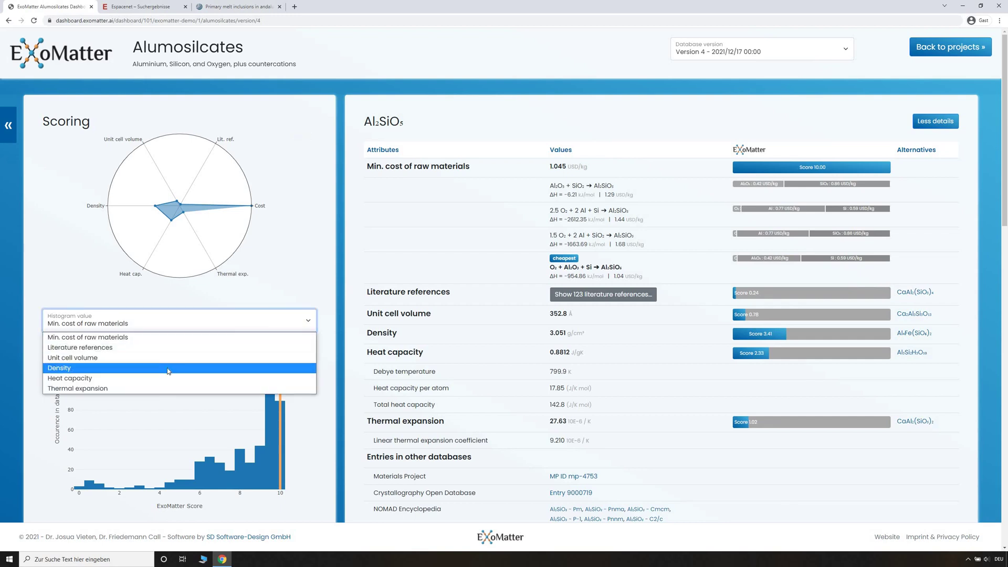